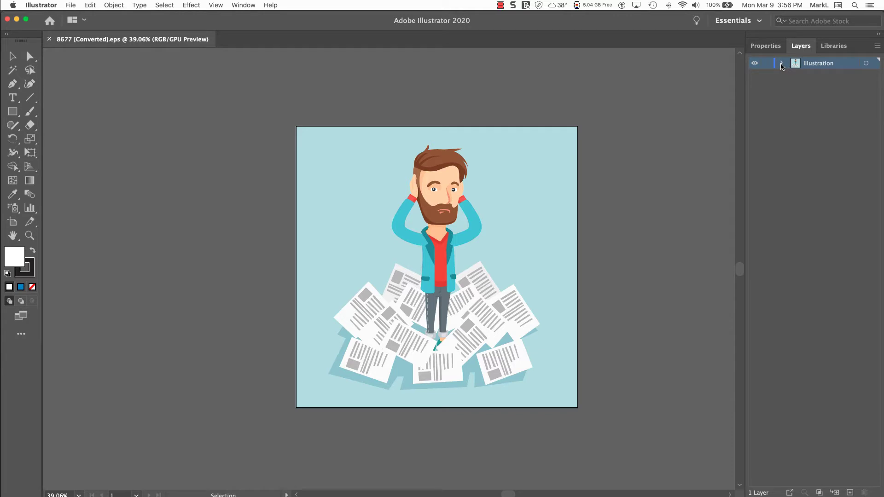
Expand the Illustration layer, widen the layer list, and hide the light-blue background path.
{"action": "left_click", "coordinate": [781, 64]}
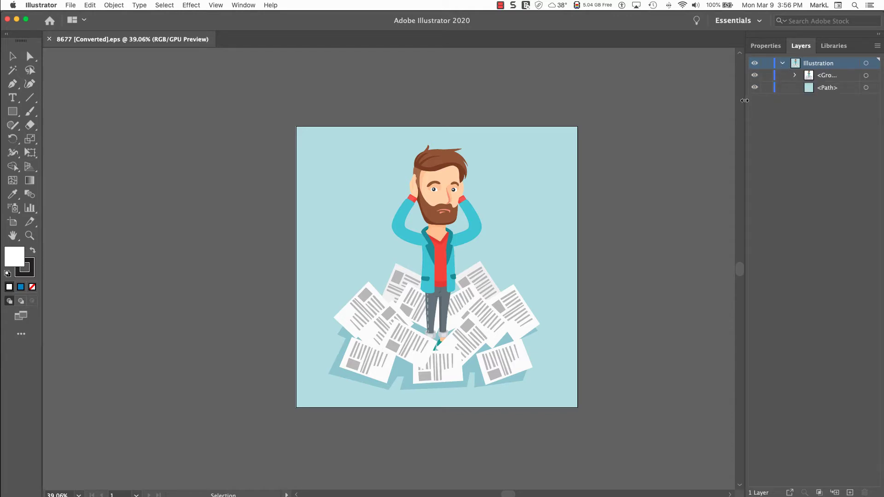
{"action": "left_click_drag", "start_coordinate": [745, 102], "coordinate": [685, 101]}
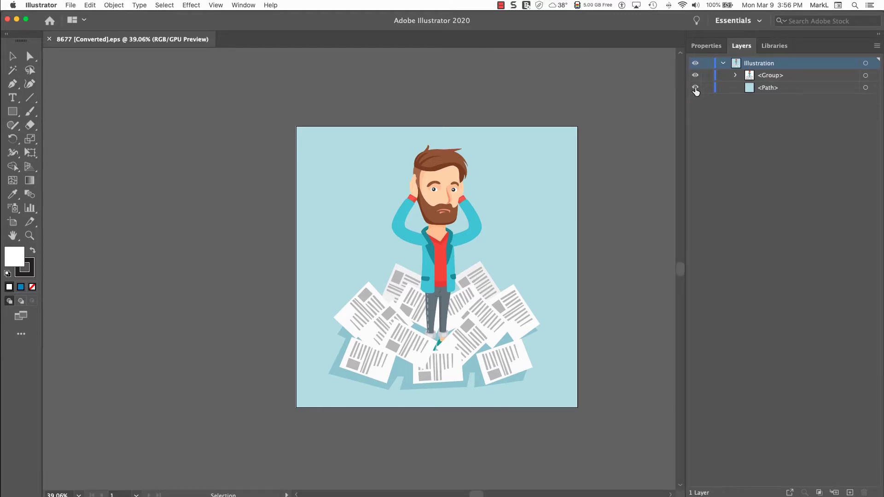
{"action": "left_click", "coordinate": [695, 88]}
{"action": "left_click", "coordinate": [696, 88]}
{"action": "left_click", "coordinate": [695, 88]}
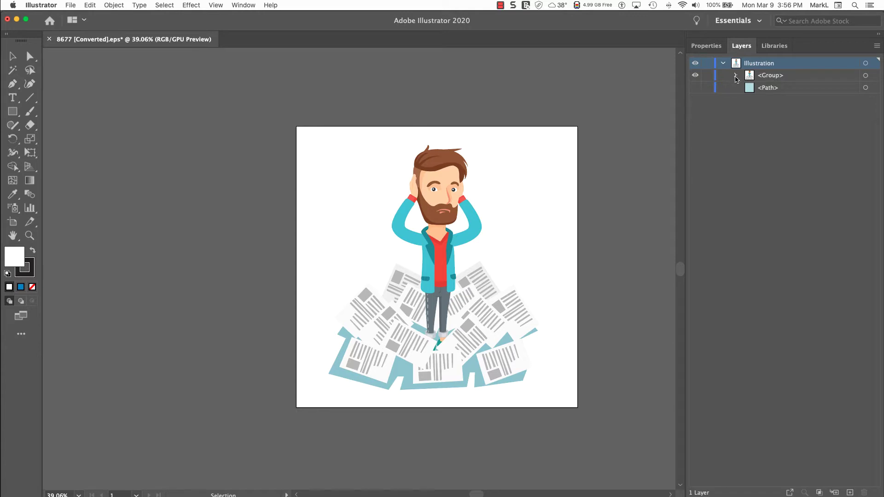
Expand the main artwork group and set the Layers panel row size to Large.
{"action": "left_click", "coordinate": [735, 76]}
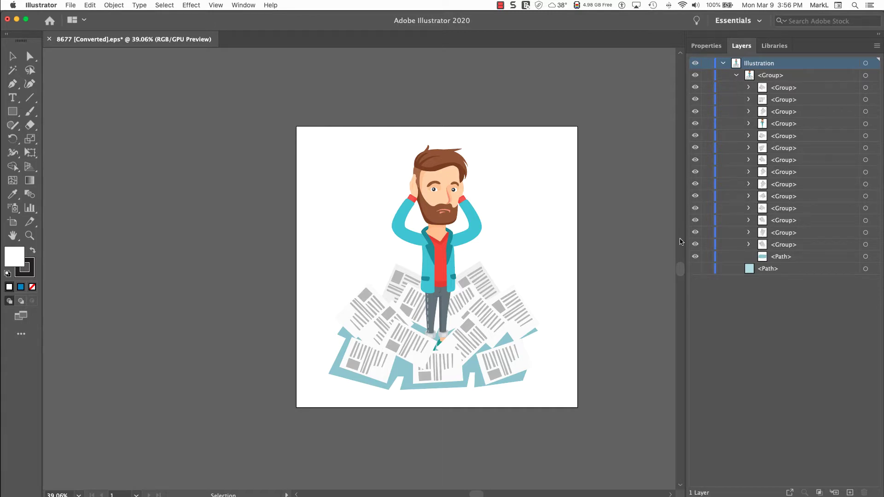
{"action": "left_click", "coordinate": [877, 46]}
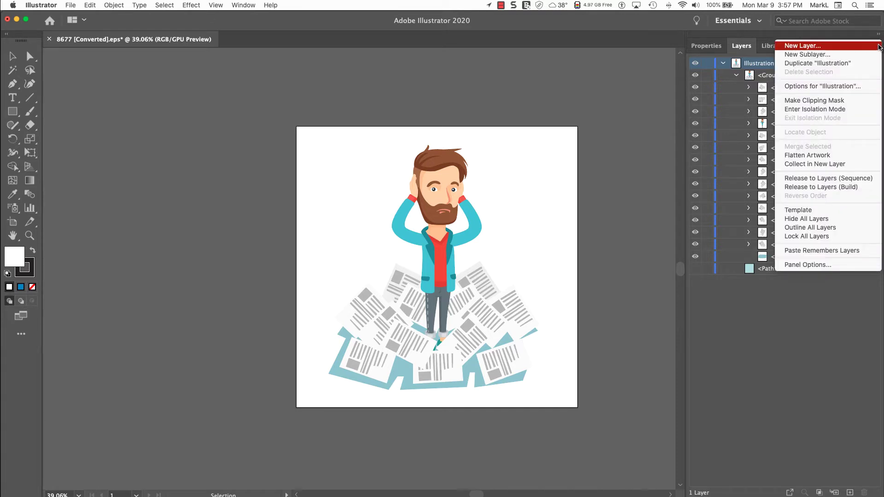
{"action": "left_click", "coordinate": [834, 265]}
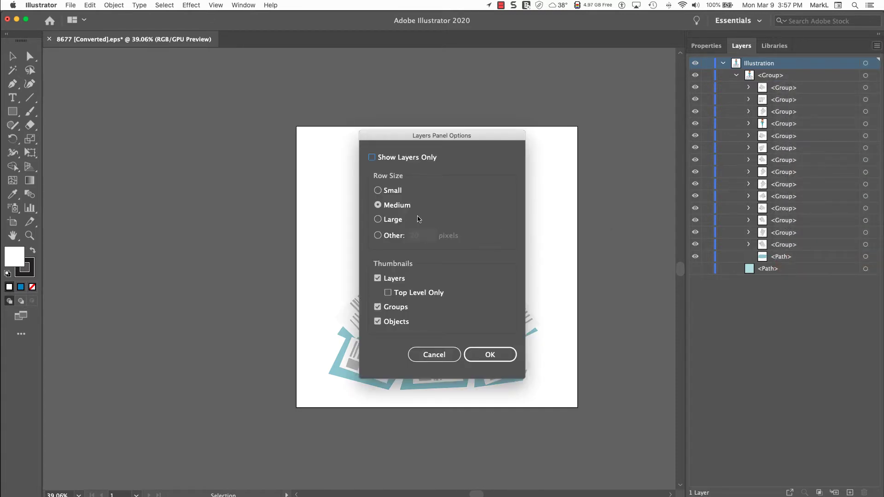
{"action": "left_click", "coordinate": [377, 220]}
{"action": "left_click", "coordinate": [478, 352]}
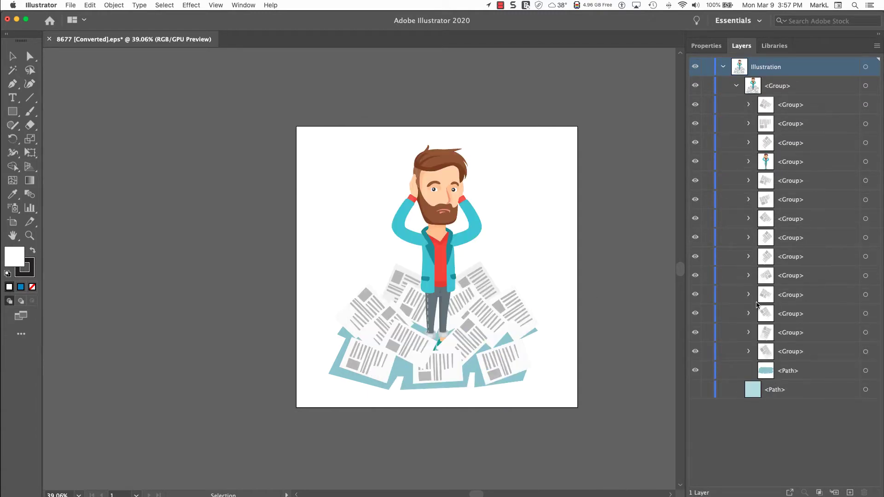
Toggle the visibility of the paper group directly beneath the man's group to identify its artwork.
{"action": "left_click", "coordinate": [696, 181]}
{"action": "left_click", "coordinate": [695, 181]}
{"action": "left_click", "coordinate": [695, 181]}
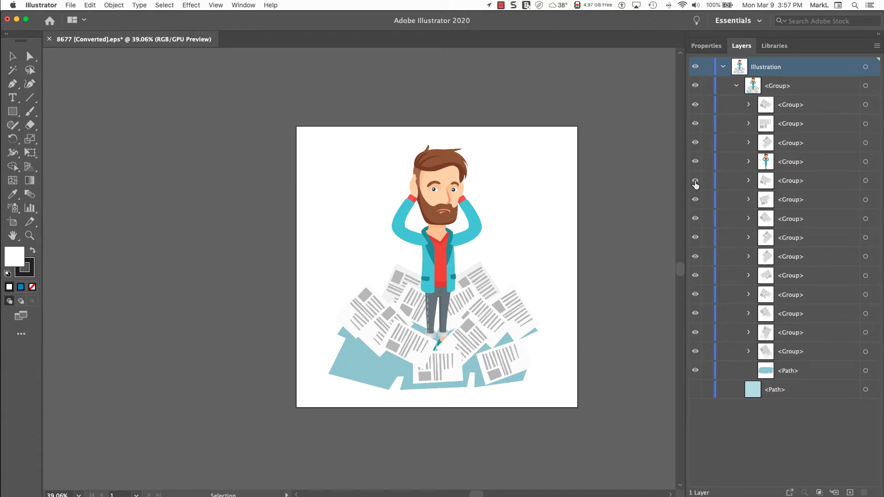
{"action": "left_click", "coordinate": [695, 181]}
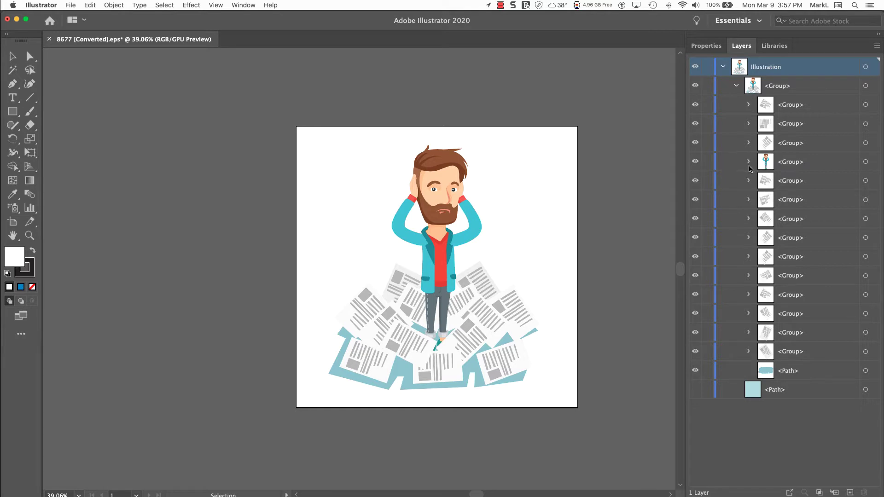
Select all artwork in the man's group and copy it.
{"action": "left_click", "coordinate": [819, 166]}
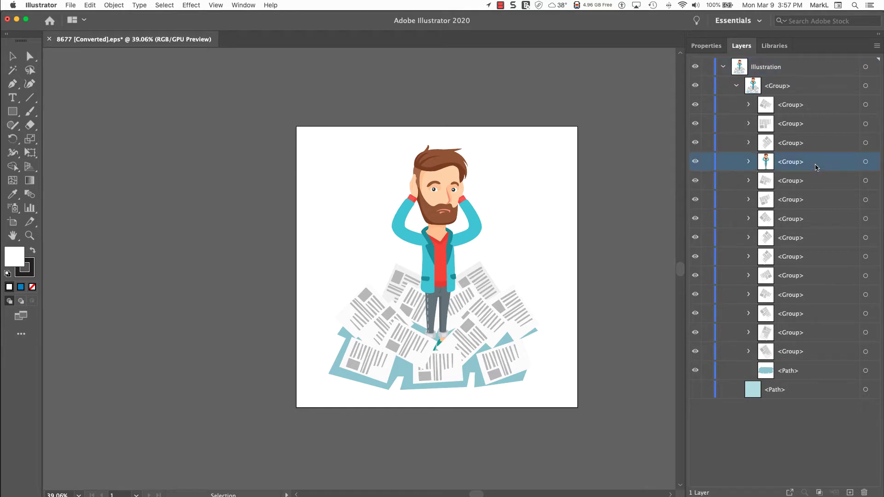
{"action": "left_click", "coordinate": [865, 163]}
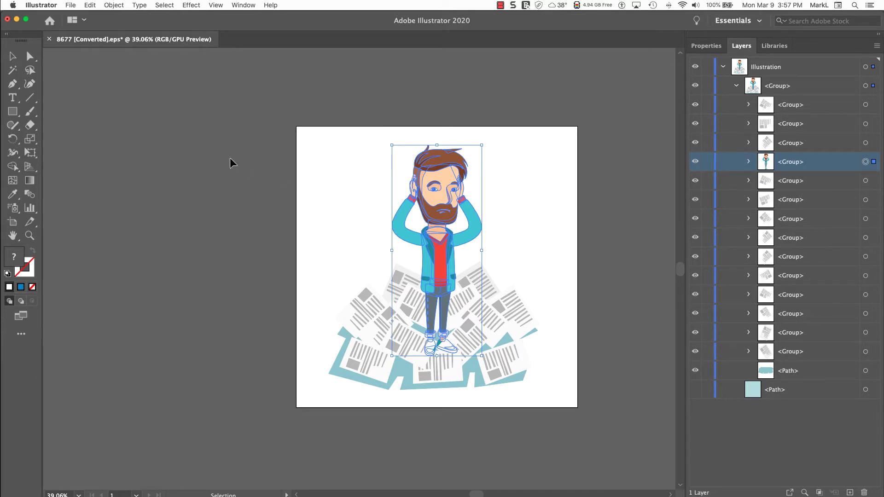
{"action": "left_click", "coordinate": [90, 5]}
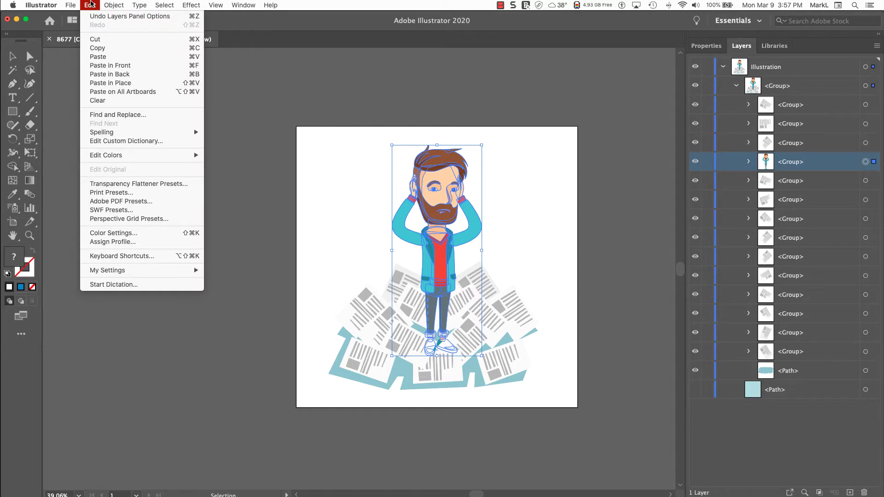
{"action": "left_click", "coordinate": [115, 48]}
Create a new document with the default settings and paste the copied man into it.
{"action": "left_click", "coordinate": [69, 5]}
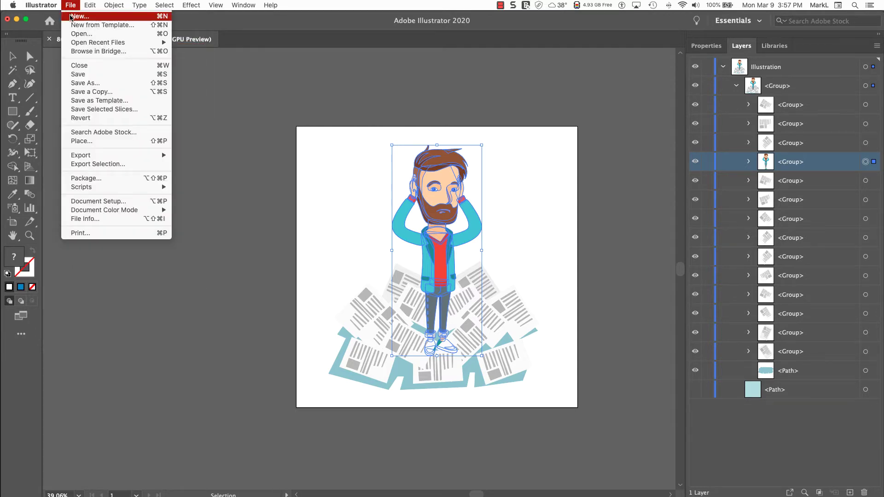
{"action": "left_click", "coordinate": [71, 17]}
{"action": "key", "text": "Return"}
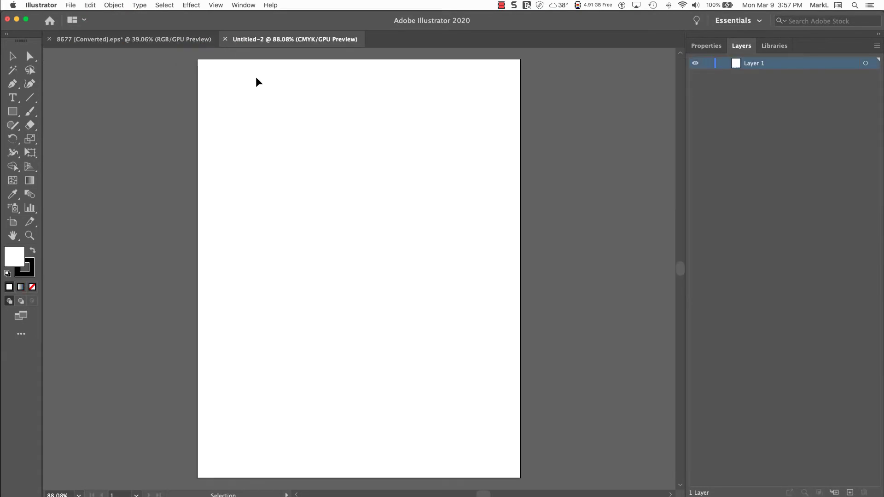
{"action": "left_click", "coordinate": [92, 5]}
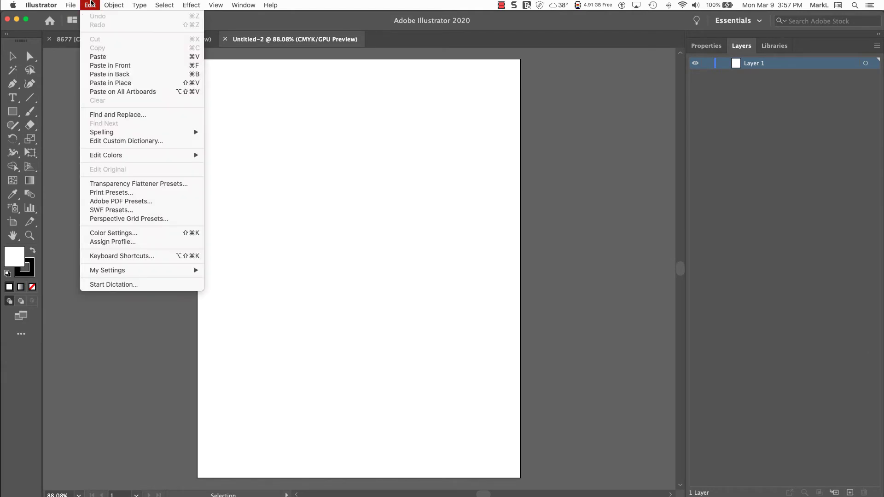
{"action": "left_click", "coordinate": [120, 56]}
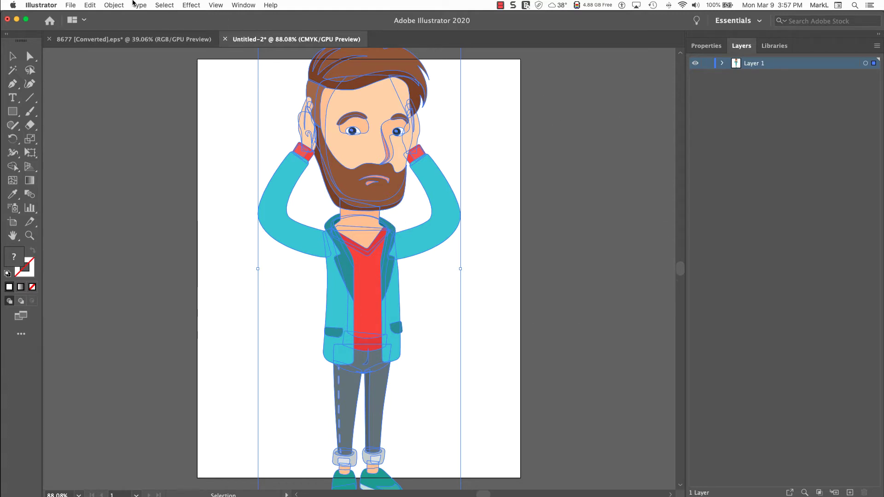
{"action": "left_click", "coordinate": [106, 5]}
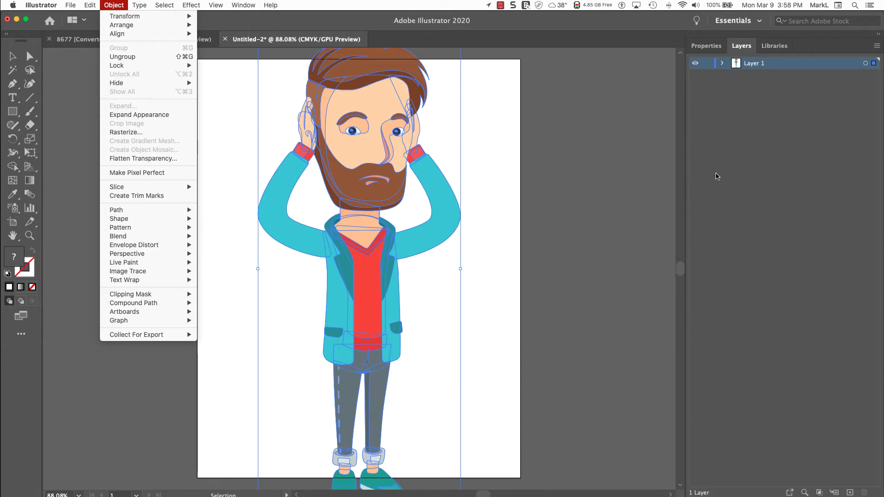
{"action": "left_click", "coordinate": [727, 164]}
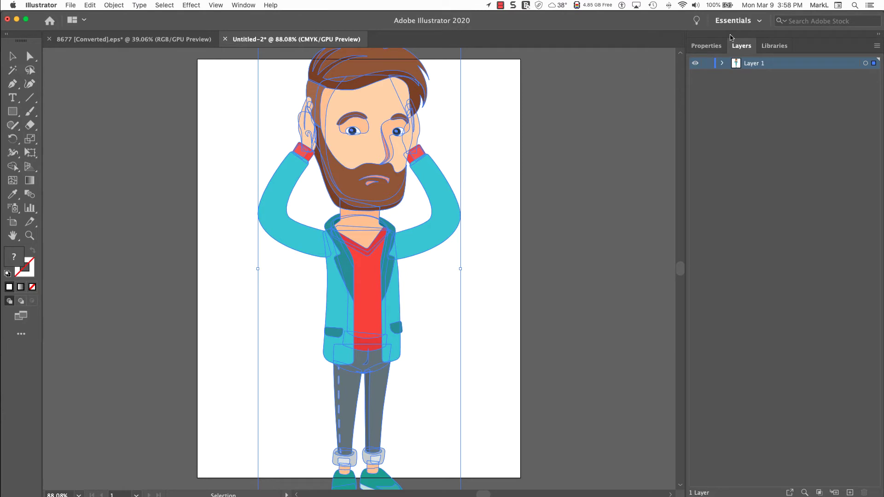
Scale the pasted man to a width of 300 pt with proportions constrained, and deselect him.
{"action": "left_click", "coordinate": [711, 48]}
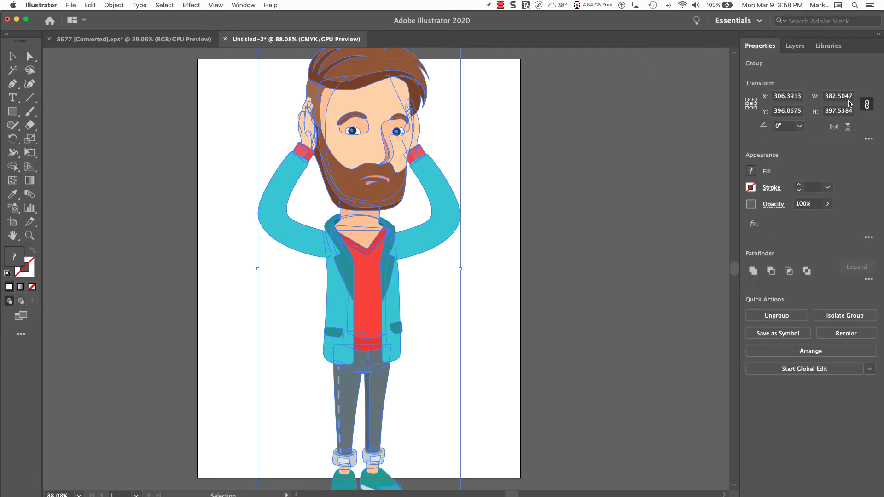
{"action": "left_click", "coordinate": [867, 104]}
{"action": "left_click", "coordinate": [867, 105]}
{"action": "left_click", "coordinate": [867, 106]}
{"action": "left_click", "coordinate": [835, 96]}
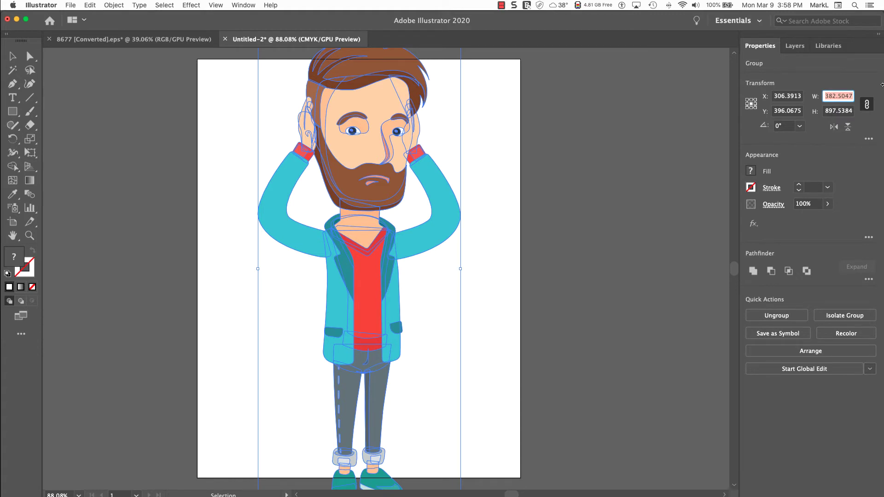
{"action": "type", "text": "300"}
{"action": "key", "text": "Return"}
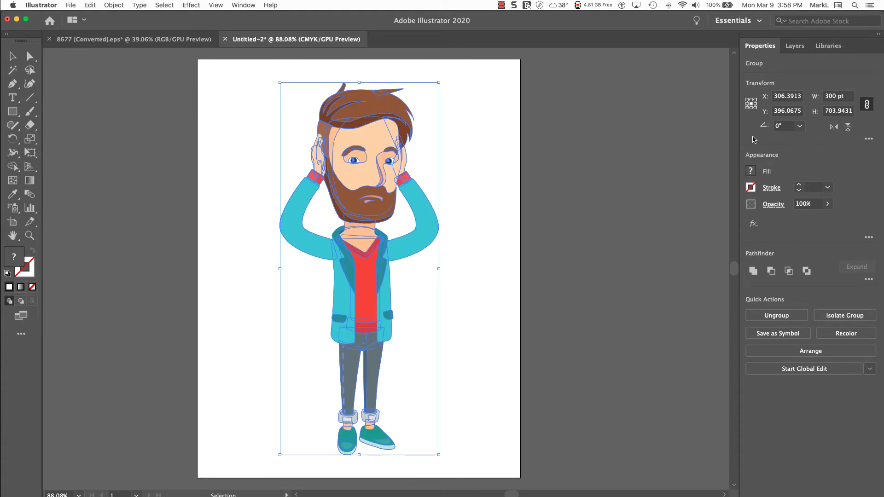
{"action": "left_click", "coordinate": [486, 166]}
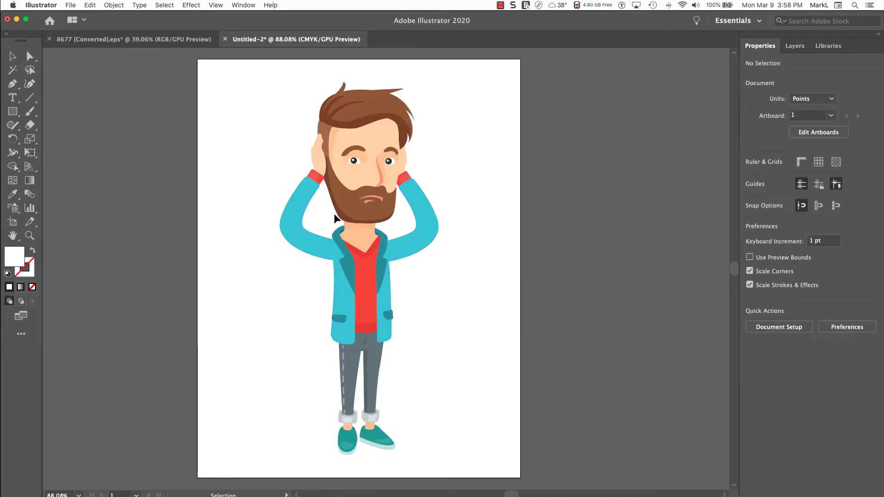
Save the document in SVG format as manStanding.svg, accepting the default SVG options.
{"action": "left_click", "coordinate": [71, 5]}
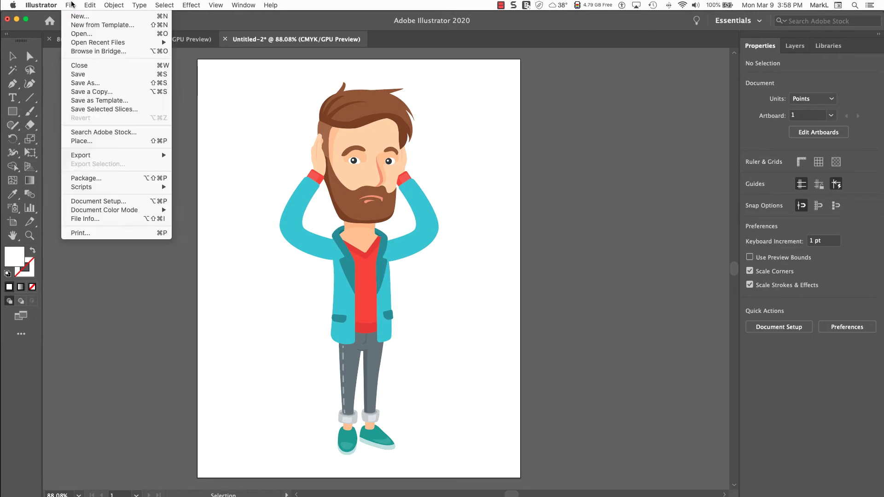
{"action": "left_click", "coordinate": [115, 83]}
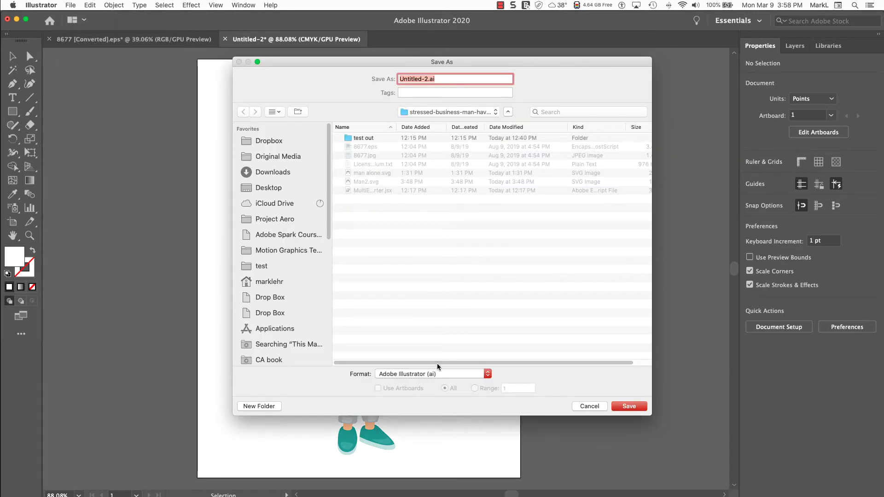
{"action": "left_click", "coordinate": [435, 373]}
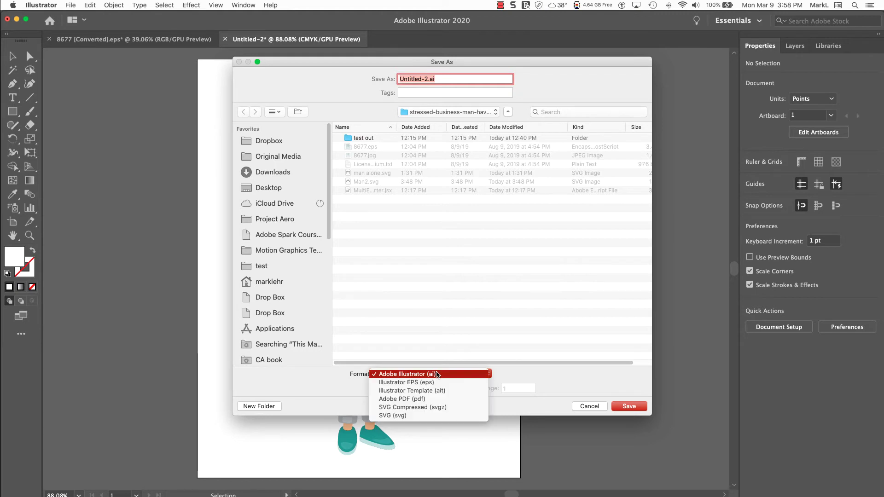
{"action": "left_click", "coordinate": [423, 415]}
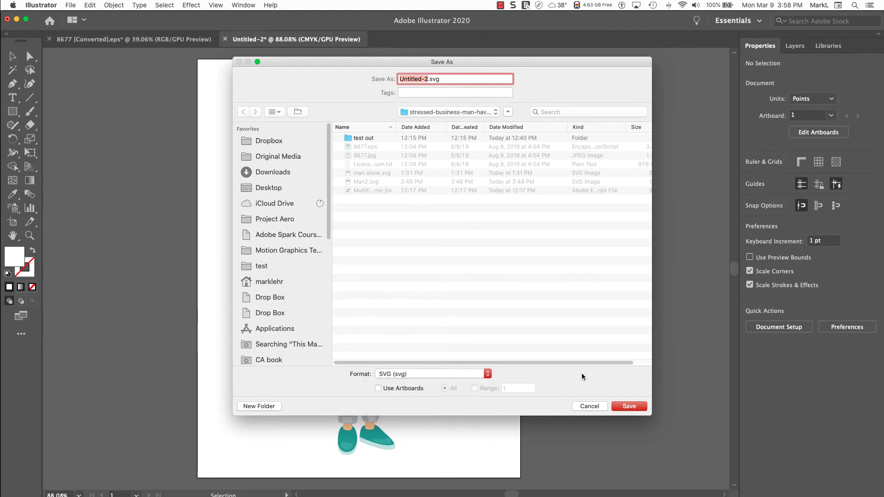
{"action": "type", "text": "man"}
{"action": "type", "text": "Stand"}
{"action": "type", "text": "ing"}
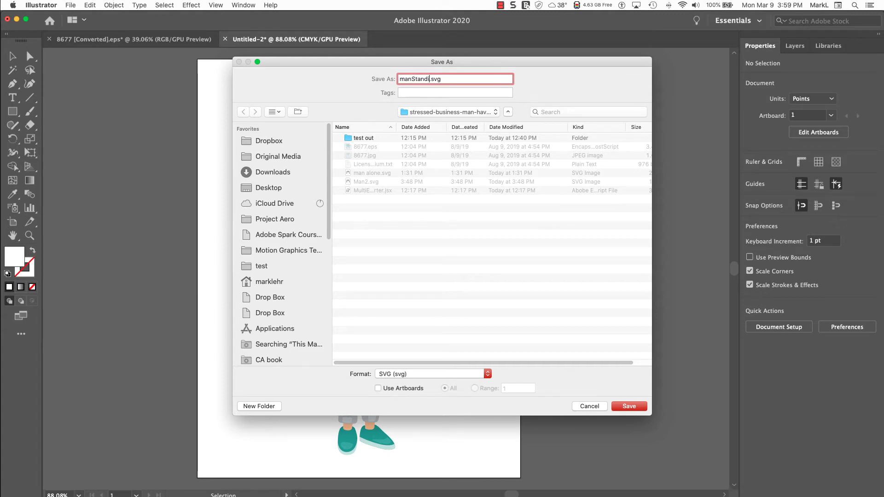
{"action": "key", "text": "Return"}
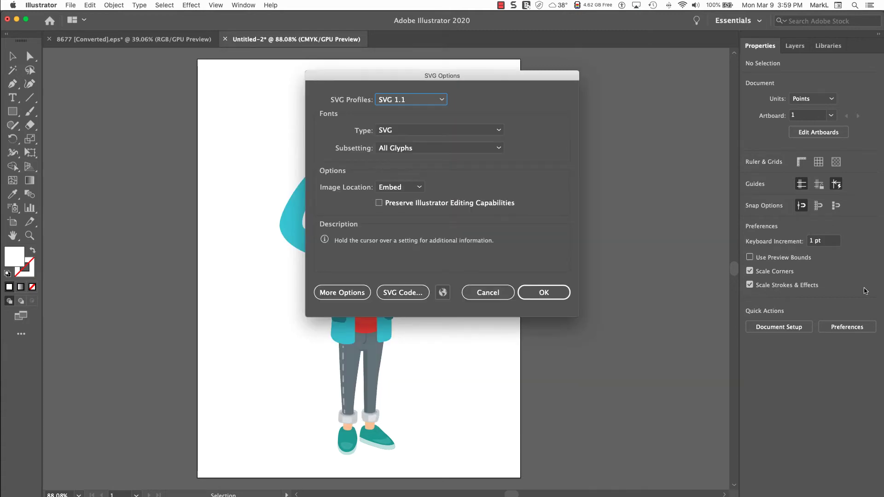
{"action": "left_click", "coordinate": [544, 293]}
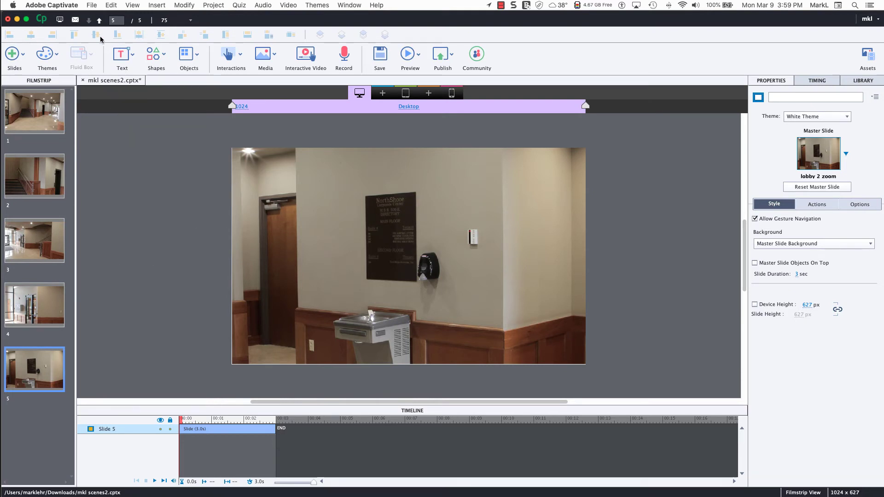
Switch to Adobe Captivate, insert manStanding.svg on slide 5, and move the man in front of the wooden door beside the drinking fountain.
{"action": "left_click", "coordinate": [259, 56]}
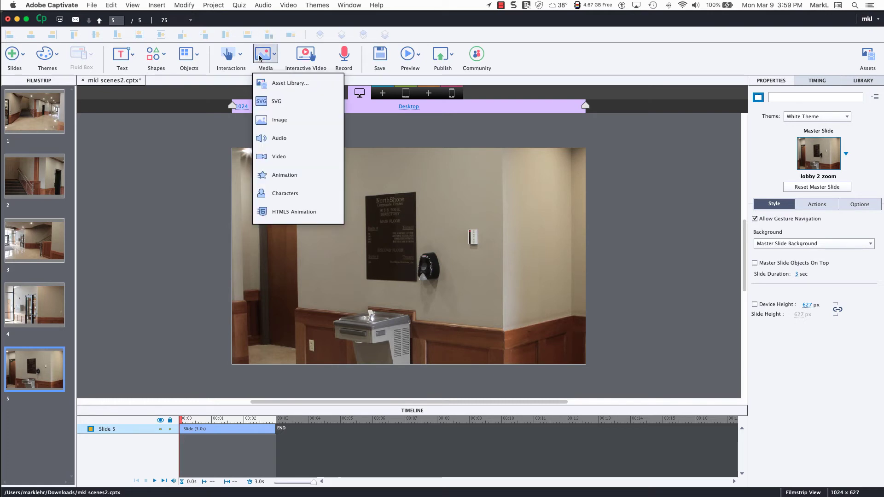
{"action": "left_click", "coordinate": [296, 102]}
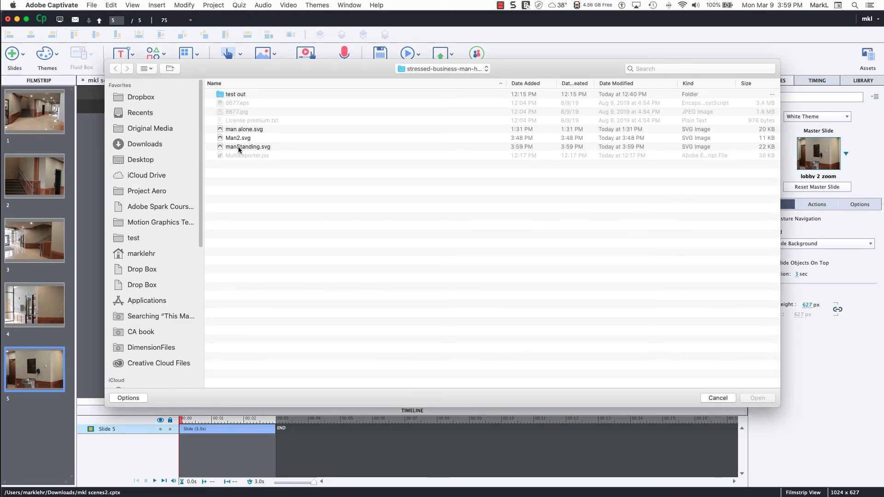
{"action": "left_click", "coordinate": [238, 146]}
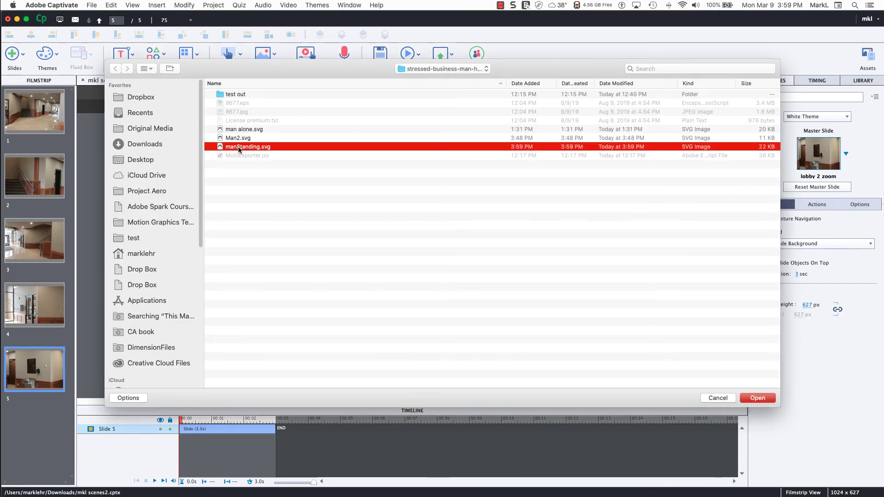
{"action": "left_click", "coordinate": [768, 397]}
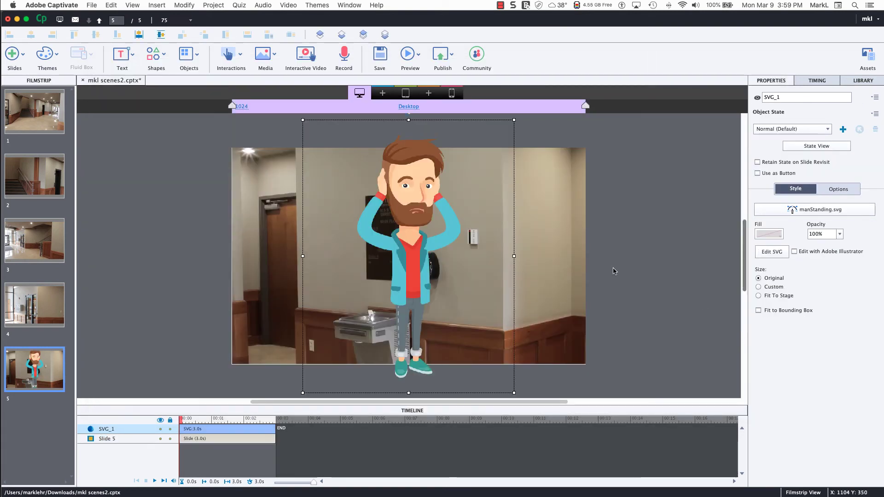
{"action": "left_click_drag", "start_coordinate": [417, 267], "coordinate": [322, 309]}
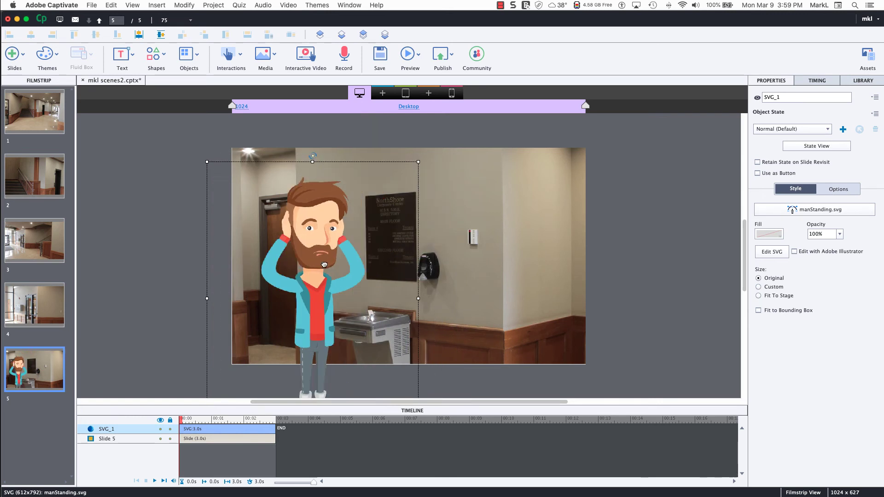
{"action": "mouse_move", "coordinate": [324, 265]}
{"action": "left_mouse_down"}
{"action": "mouse_move", "coordinate": [325, 289]}
{"action": "mouse_move", "coordinate": [326, 277]}
{"action": "left_mouse_up"}
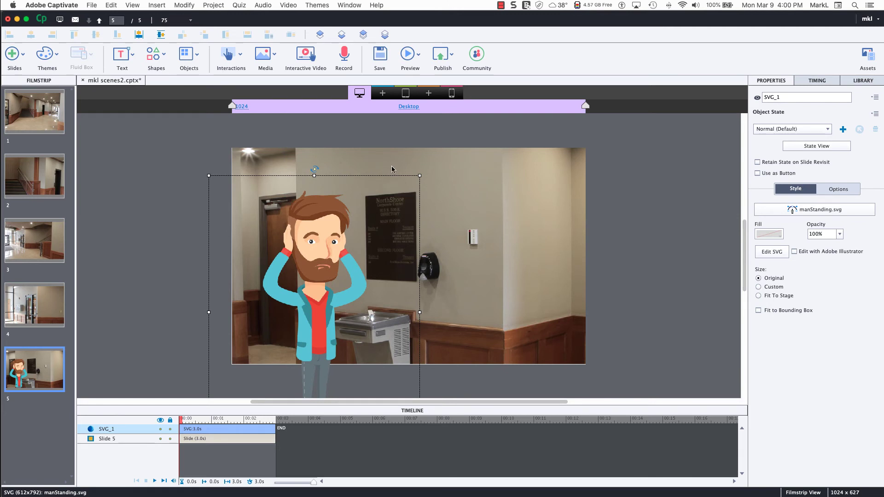
Preview the next 5 slides in the browser, play the preview, and return to the Captivate project with the man deselected.
{"action": "left_click", "coordinate": [407, 54]}
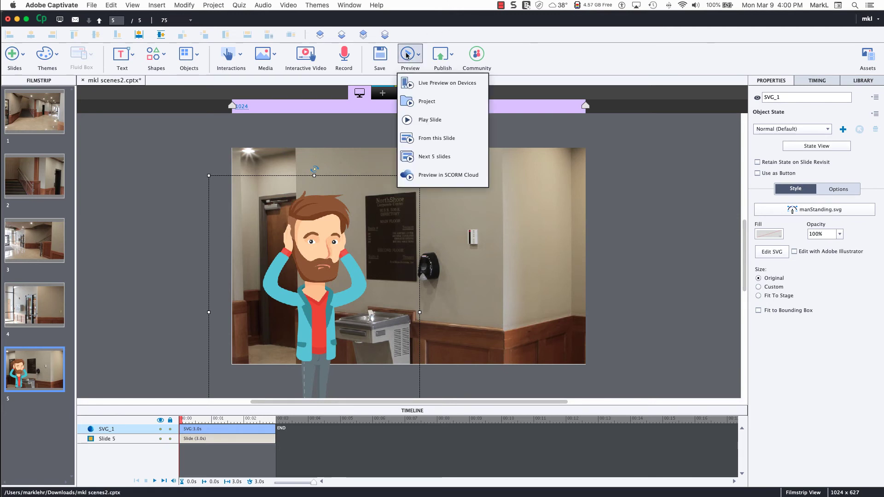
{"action": "left_click", "coordinate": [440, 157]}
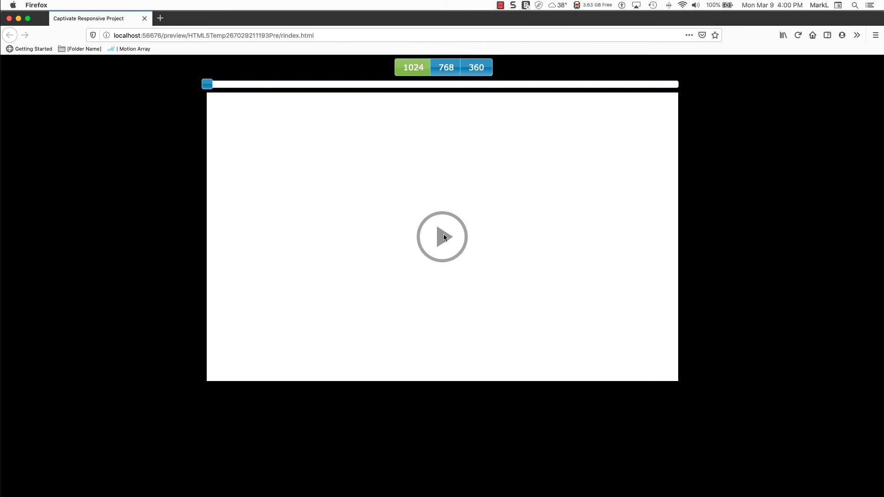
{"action": "left_click", "coordinate": [443, 234]}
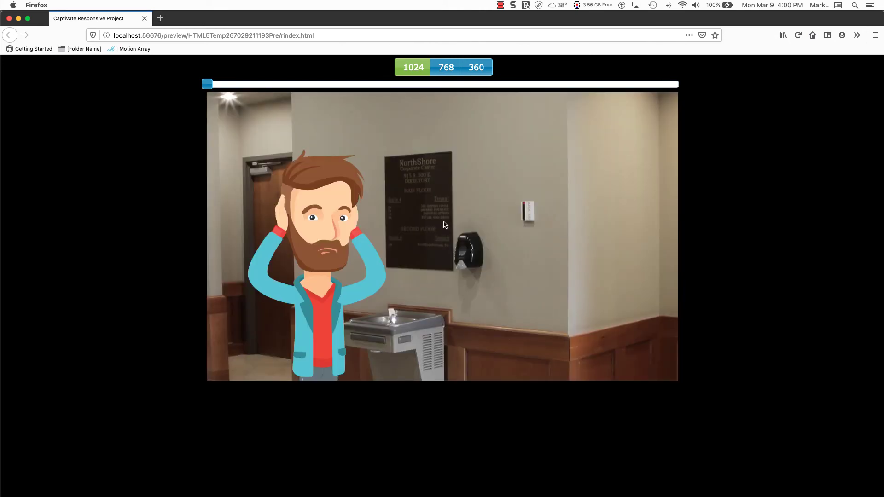
{"action": "left_click", "coordinate": [144, 19]}
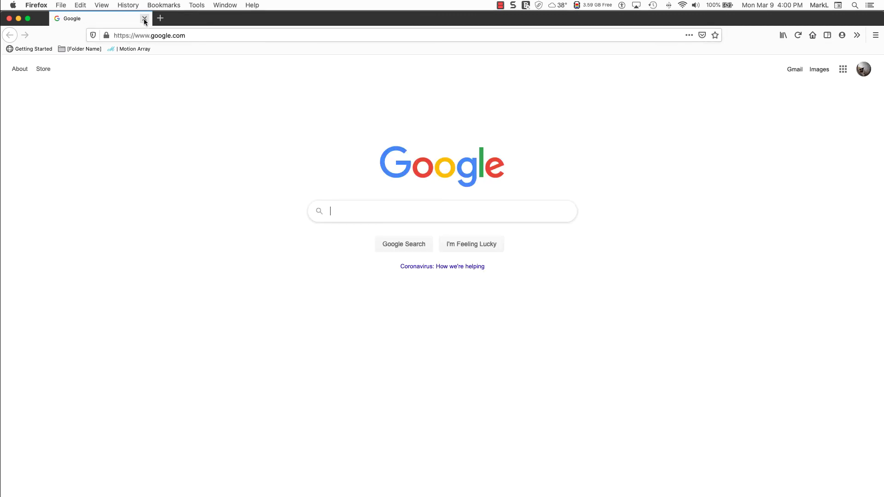
{"action": "left_click", "coordinate": [18, 19]}
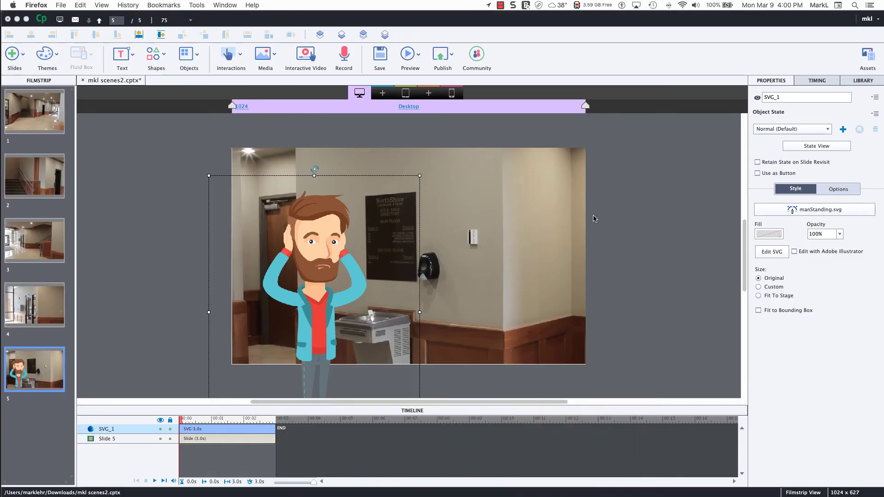
{"action": "left_click", "coordinate": [663, 221]}
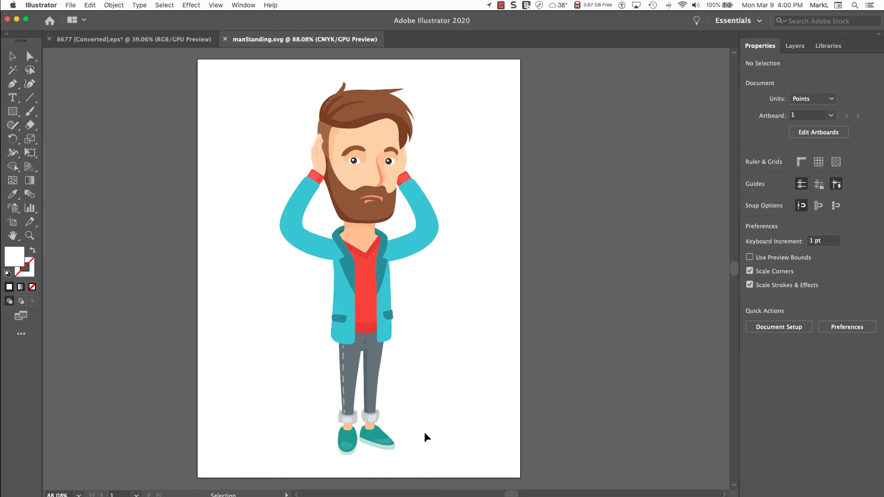
Switch to Adobe Illustrator and review the source illustration, the manStanding.svg document, and the SVG format option for saving a copy.
{"action": "left_click", "coordinate": [132, 41]}
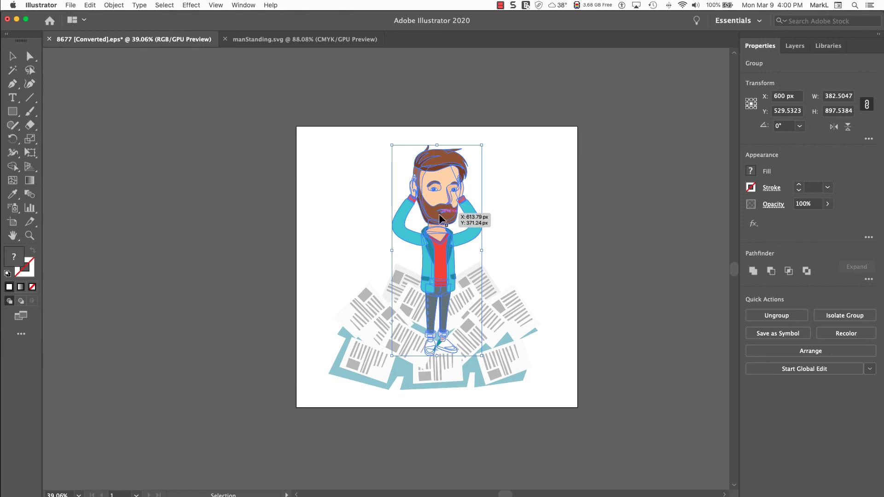
{"action": "left_click", "coordinate": [282, 42]}
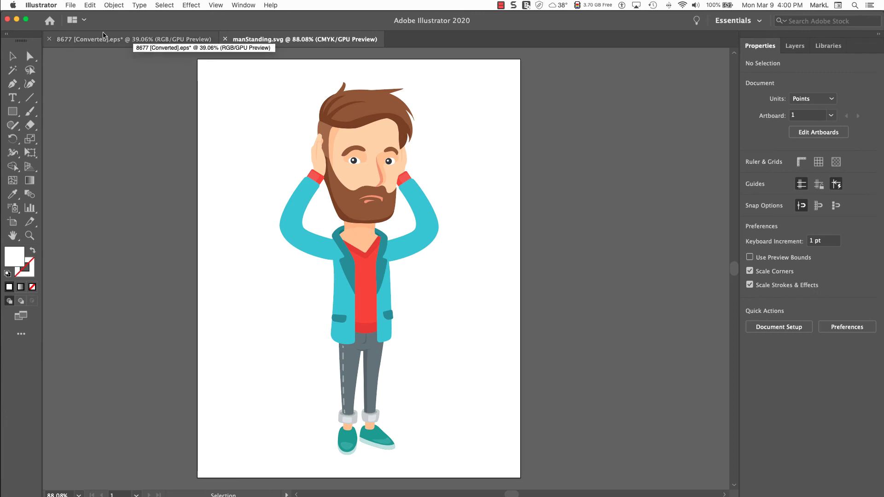
{"action": "left_click", "coordinate": [71, 5]}
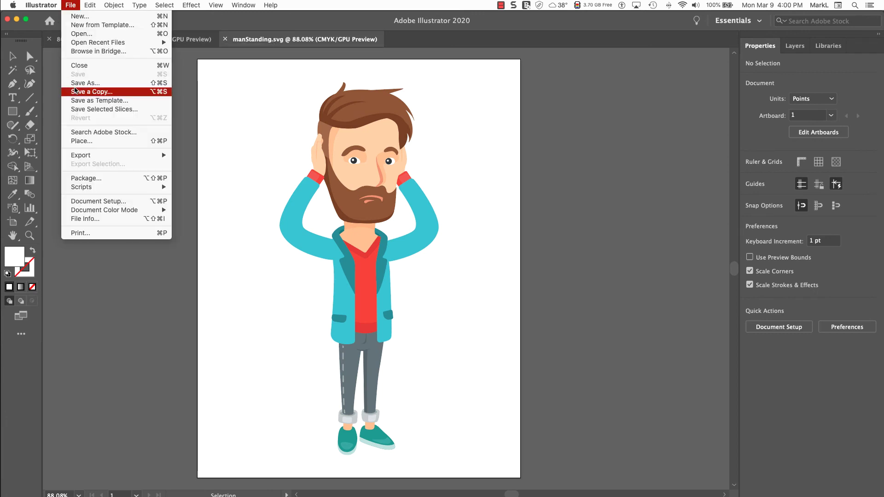
{"action": "left_click", "coordinate": [76, 92]}
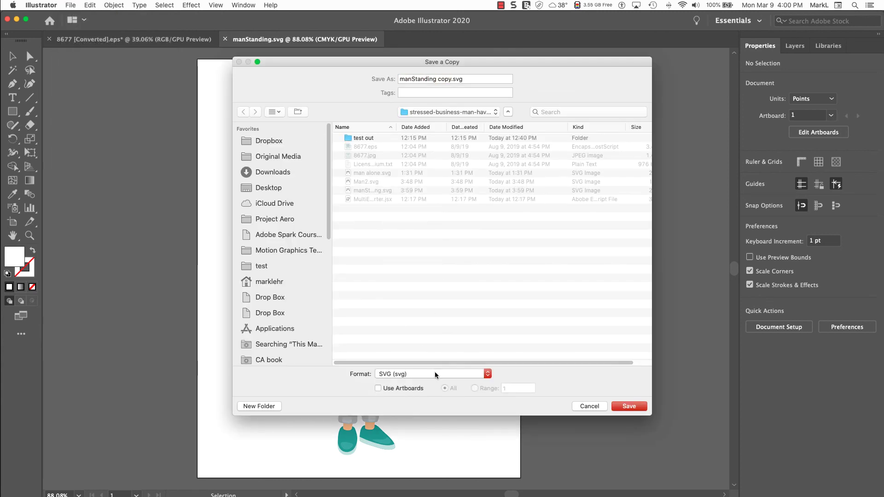
{"action": "left_click", "coordinate": [435, 374]}
{"action": "left_click", "coordinate": [435, 374]}
{"action": "left_click", "coordinate": [617, 406]}
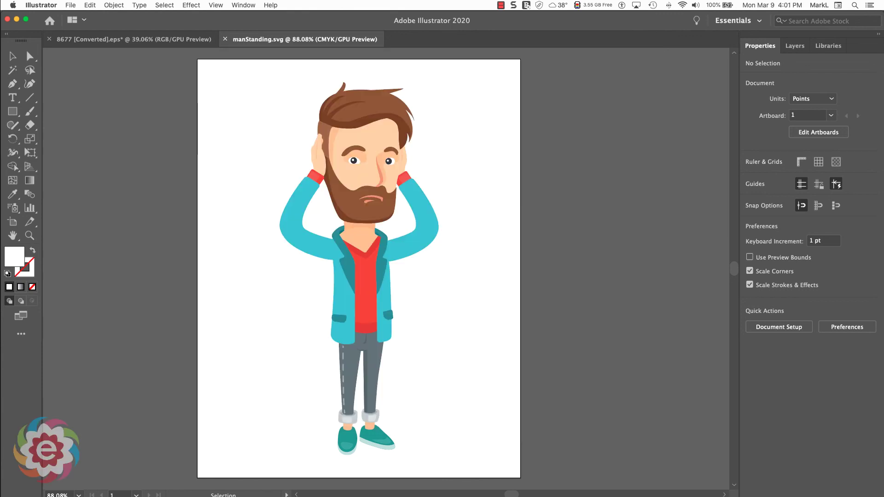
Switch to Adobe Captivate and review the media types that can be inserted on slide 5, including SVG.
{"action": "key", "text": "super+Tab"}
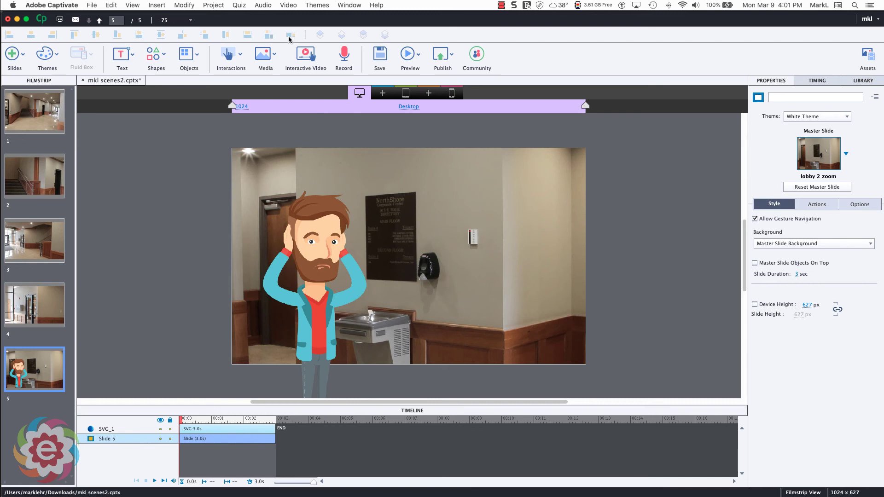
{"action": "left_click", "coordinate": [263, 59]}
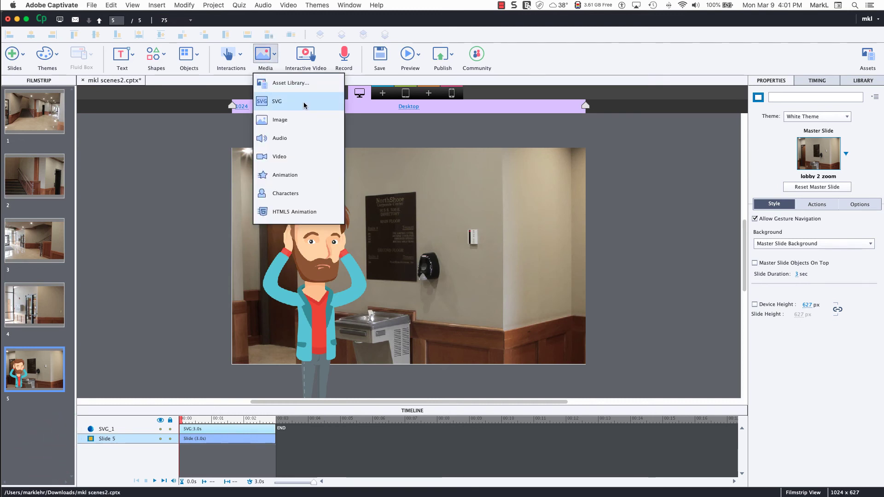
{"action": "left_click", "coordinate": [172, 147]}
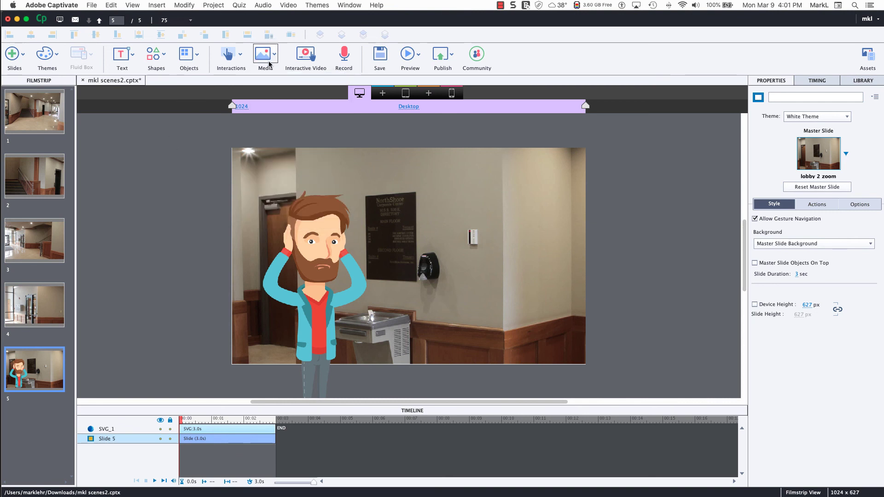